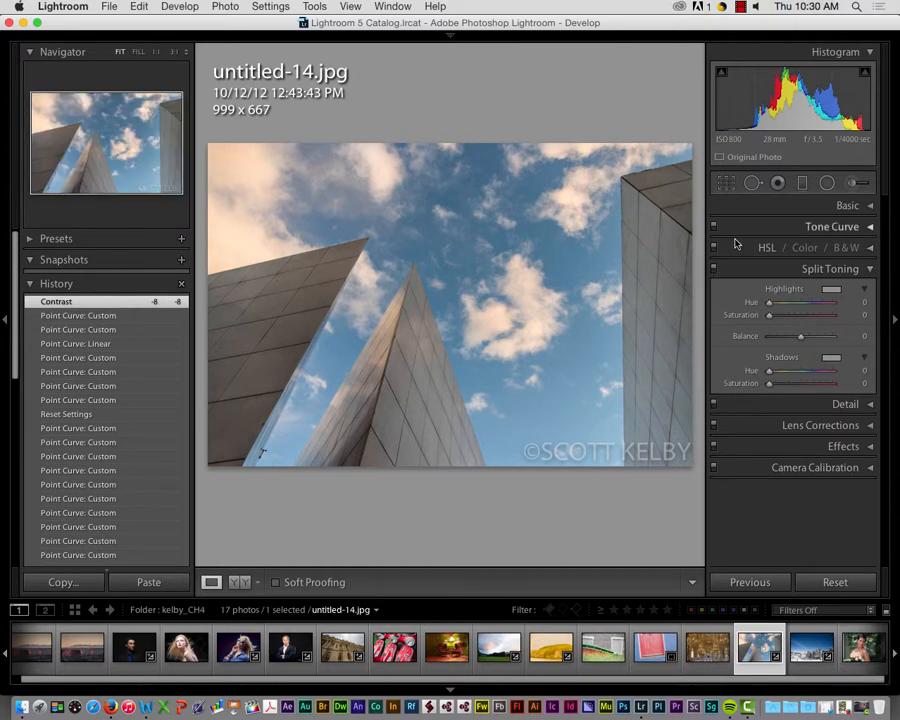
Convert the photo to black and white and set Red in the Black & White Mix to −53
click(871, 248)
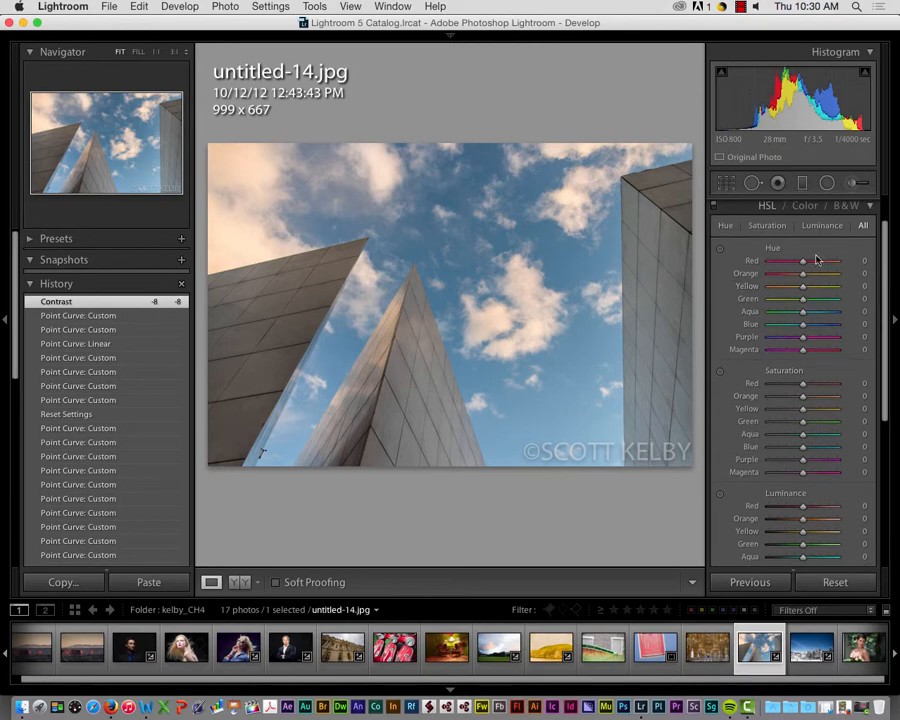
click(846, 205)
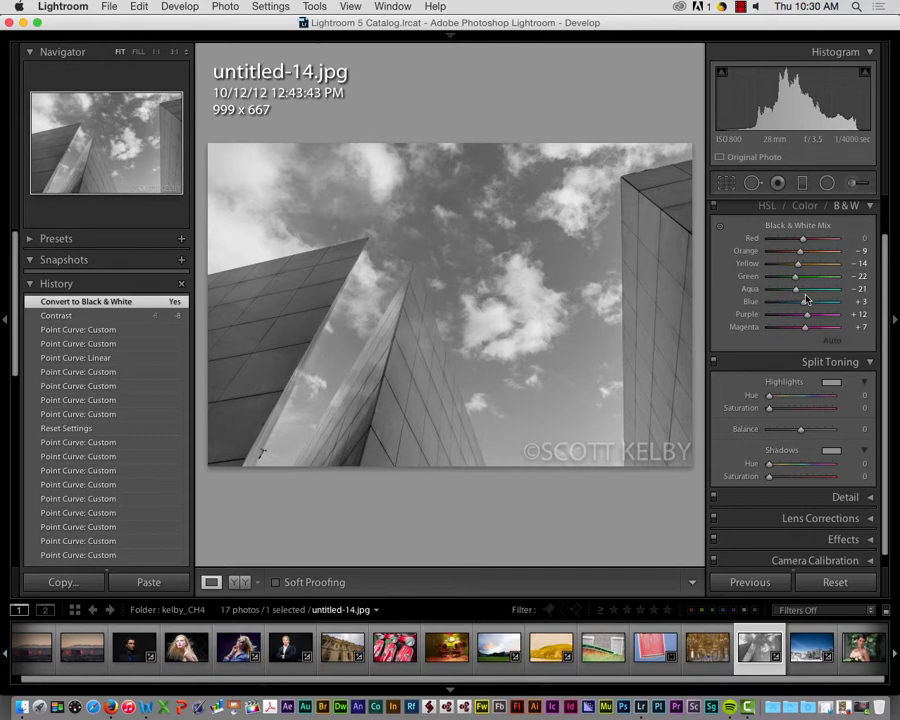
drag(804, 238, 786, 240)
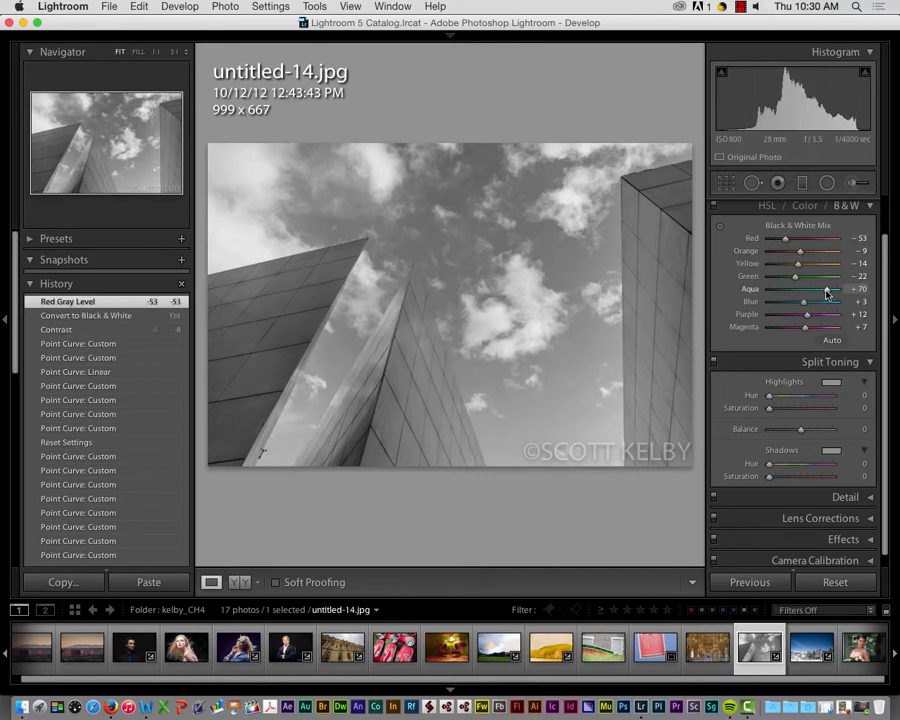
Set Aqua to +23 and Blue to −11 in the Black & White Mix
drag(796, 289, 745, 291)
click(657, 267)
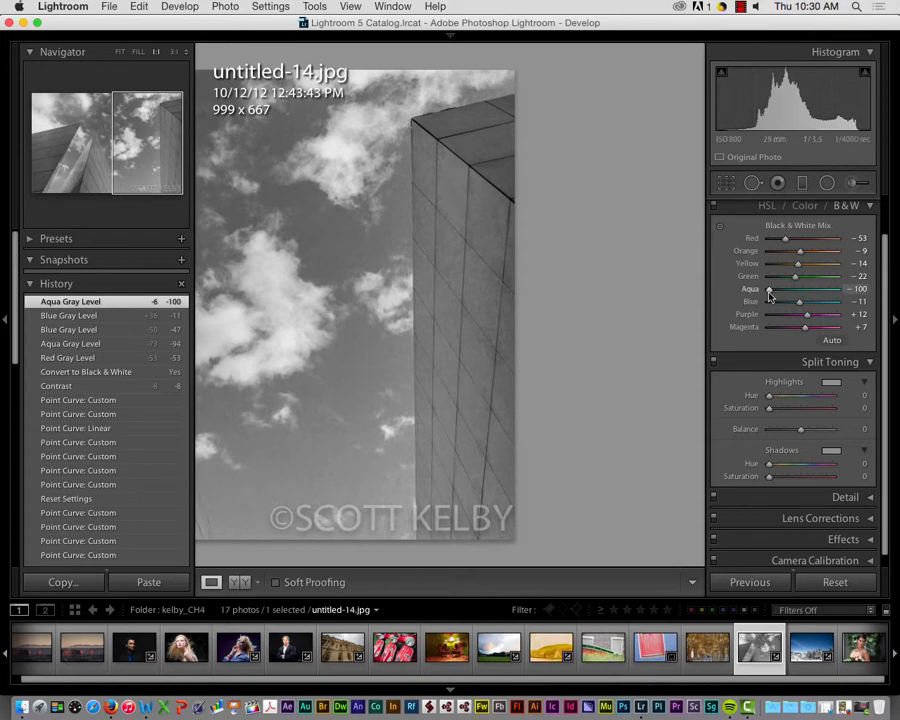
drag(769, 289, 812, 292)
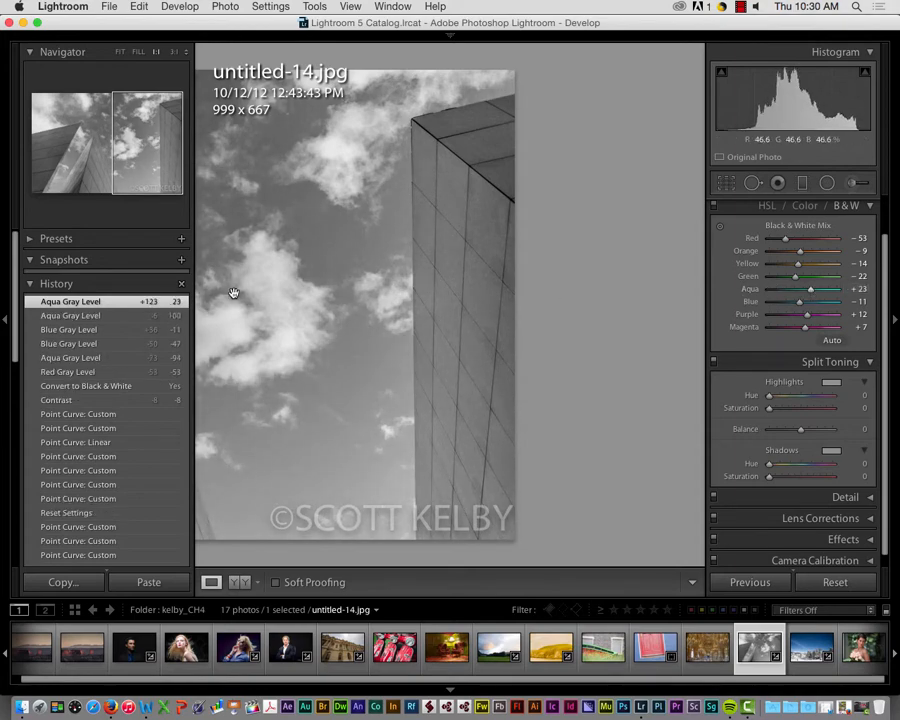
Tint the split-toning highlights yellow with hue 62 and saturation 29
drag(281, 416, 394, 338)
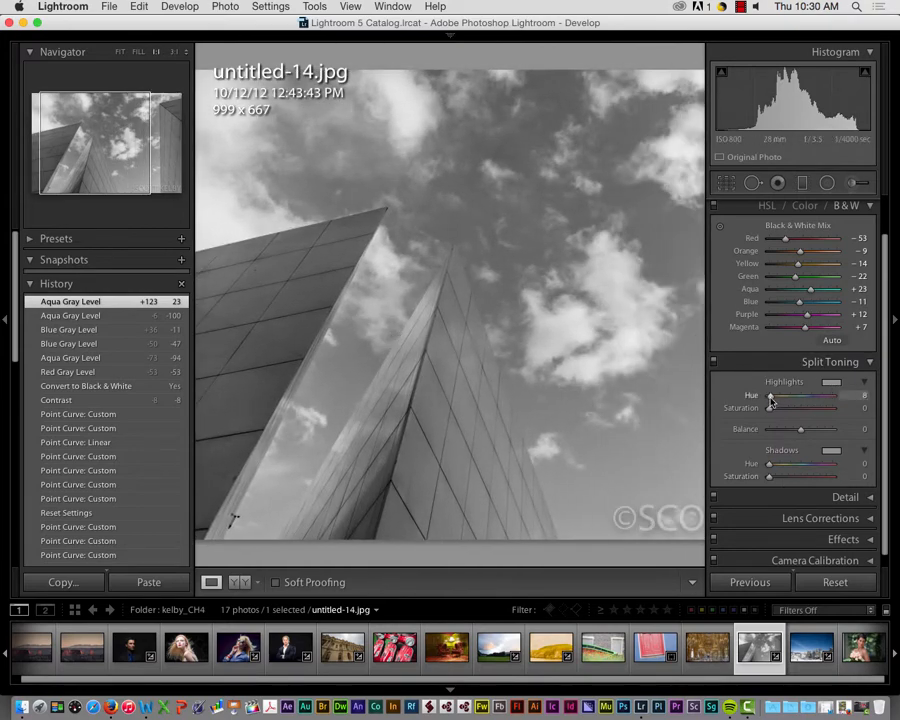
mouse_move(771, 399)
mouse_down()
mouse_move(784, 401)
mouse_move(780, 410)
mouse_up()
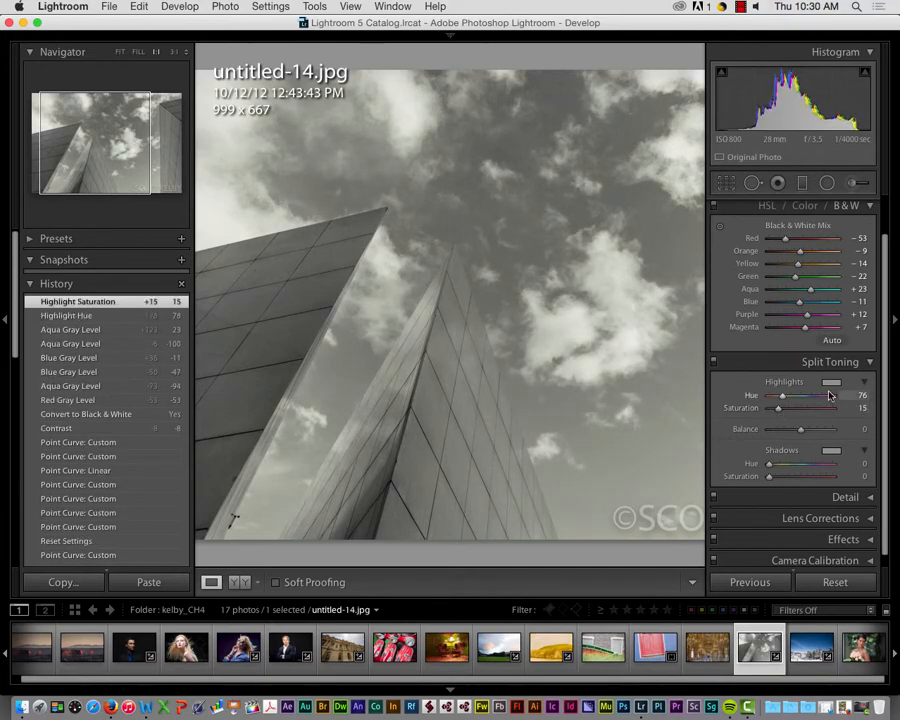
click(831, 383)
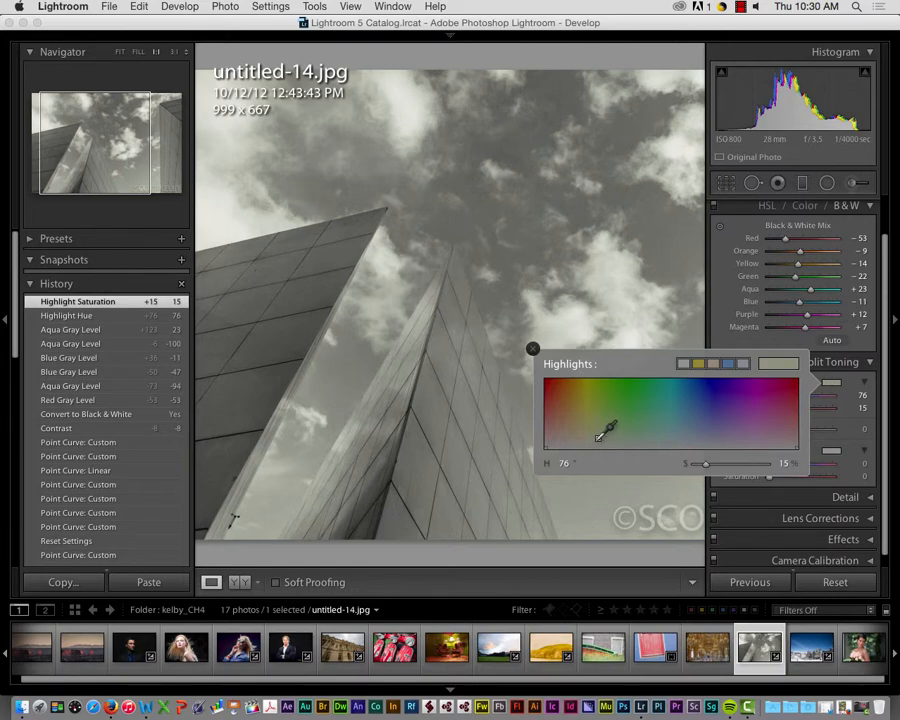
mouse_move(707, 468)
mouse_down()
mouse_move(754, 468)
mouse_move(712, 468)
mouse_up()
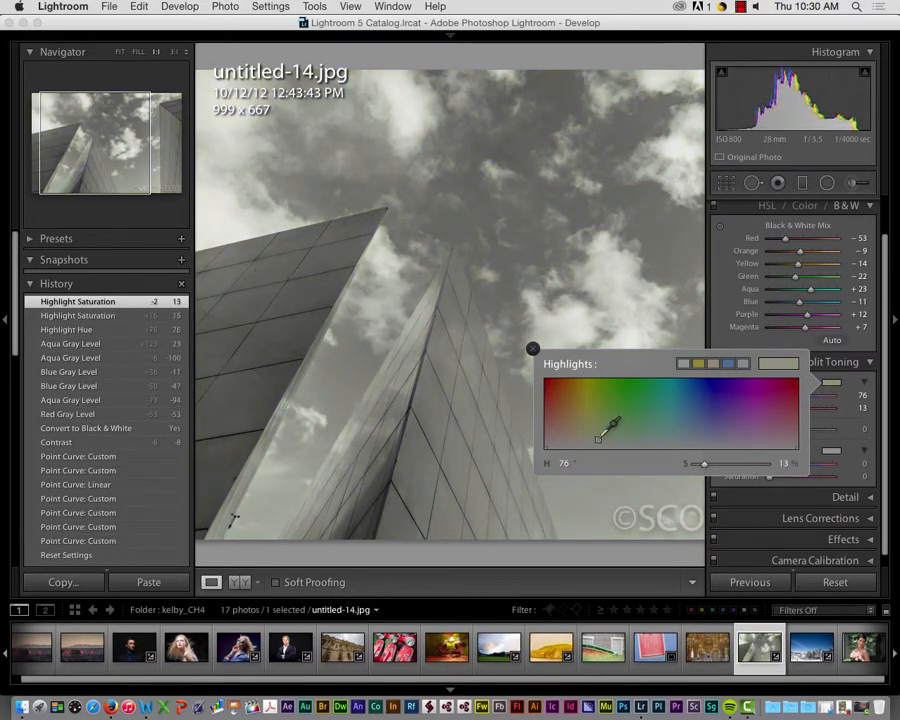
mouse_move(598, 432)
mouse_down()
mouse_move(577, 418)
mouse_move(590, 423)
mouse_up()
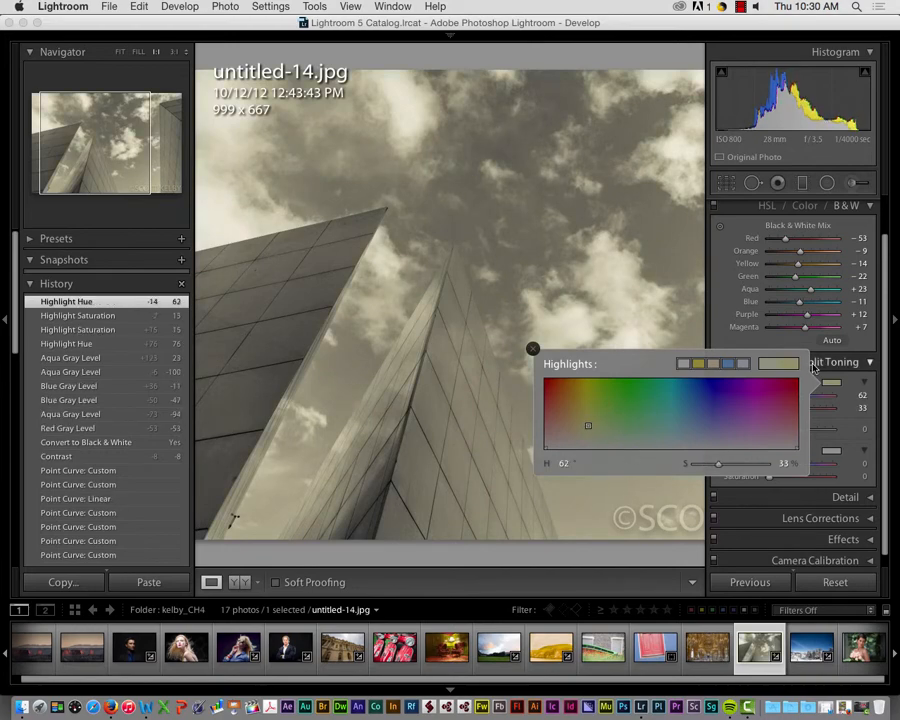
click(812, 405)
mouse_move(787, 410)
mouse_down()
mouse_move(812, 410)
mouse_move(789, 411)
mouse_up()
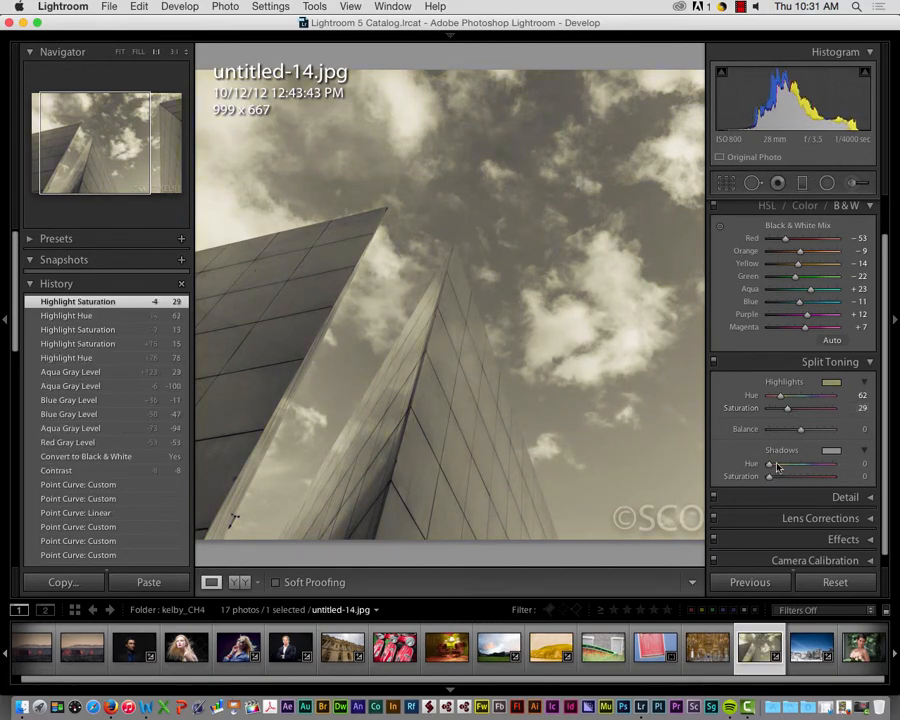
Tint the split-toning shadows blue with hue 237 and saturation 27
drag(790, 467, 811, 464)
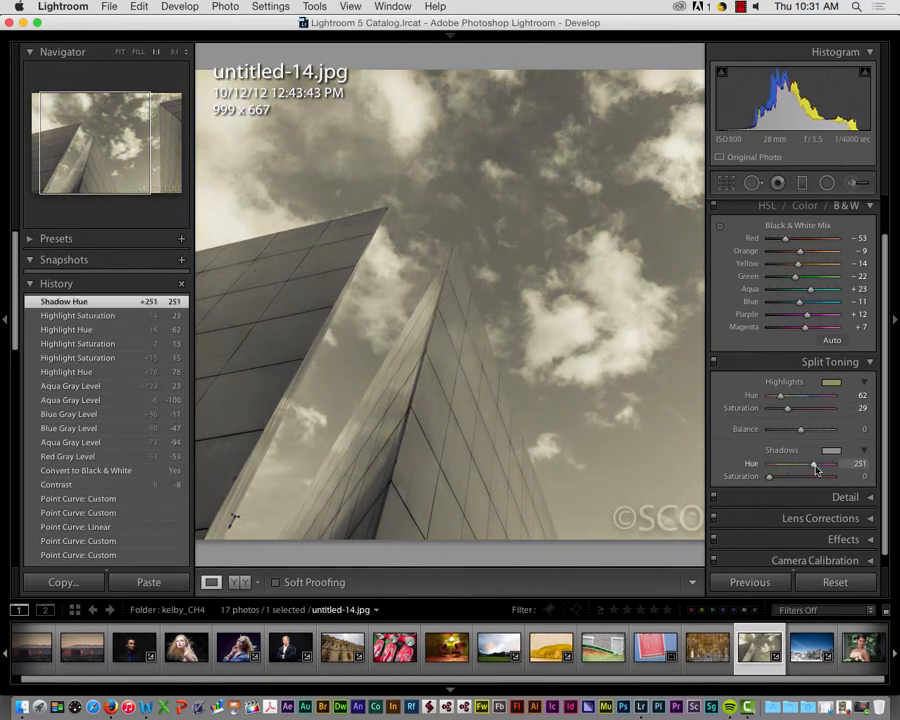
click(811, 464)
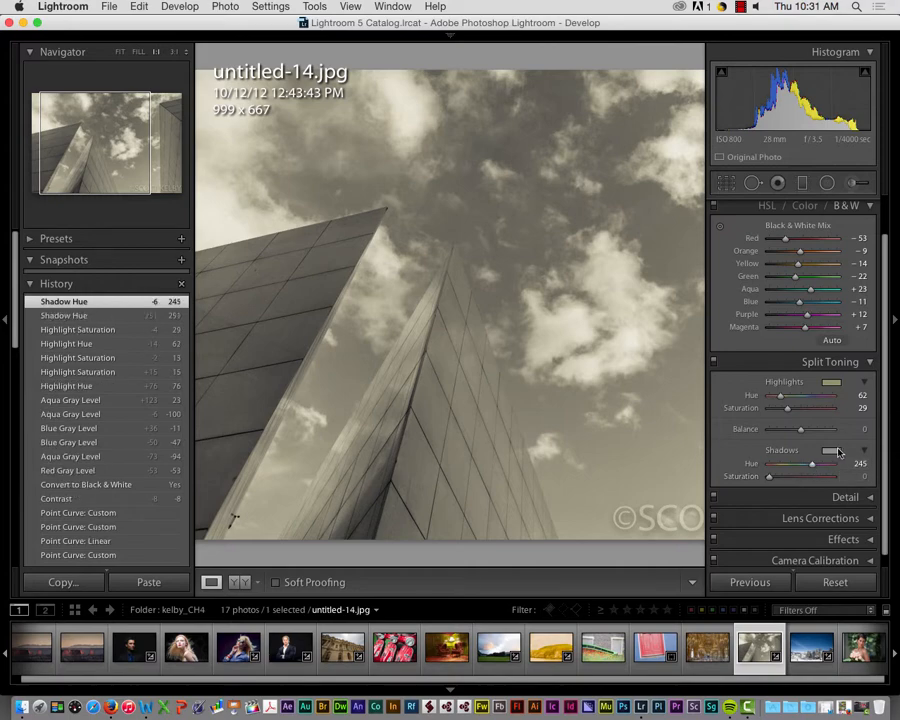
click(831, 450)
drag(719, 469, 711, 472)
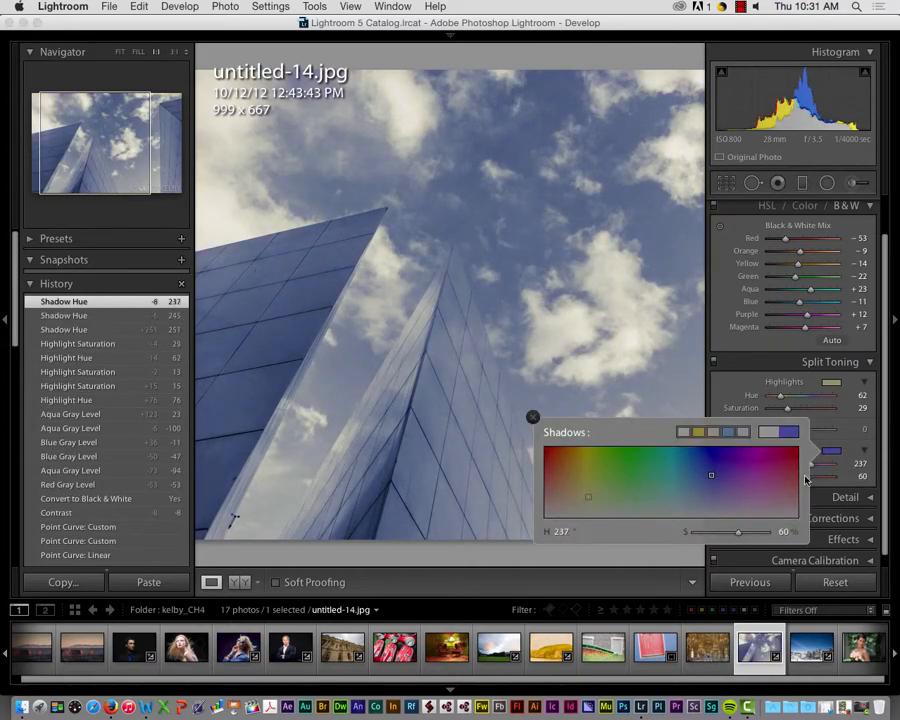
click(831, 503)
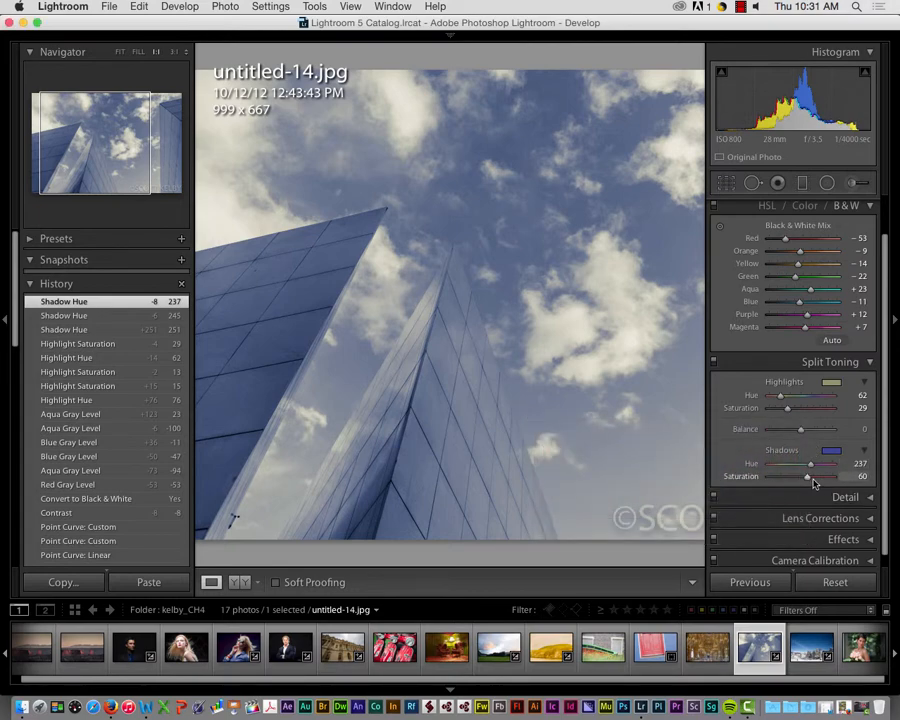
drag(809, 477, 786, 483)
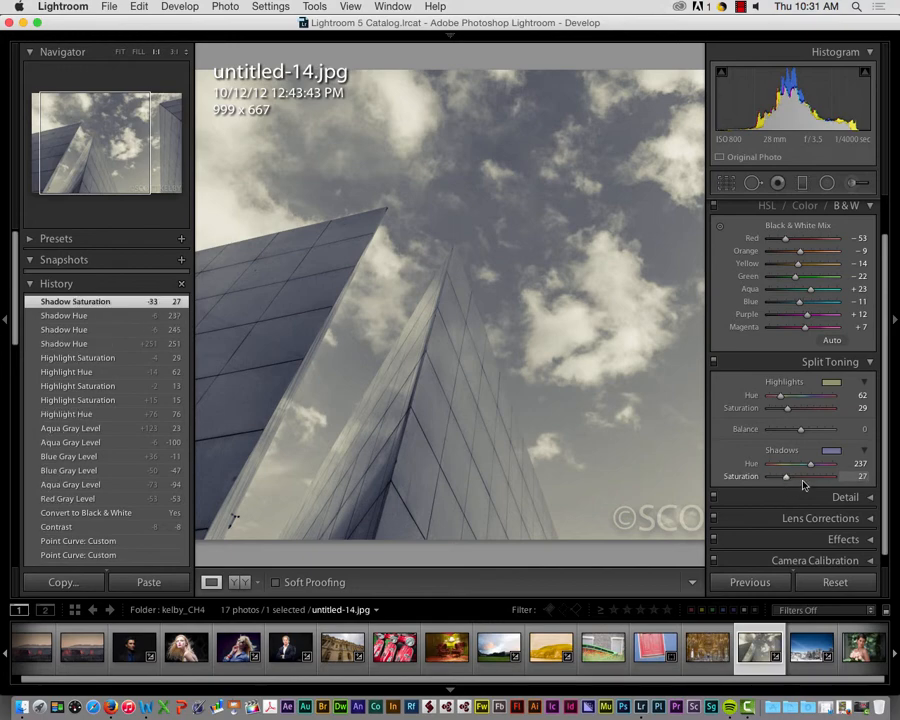
Raise the highlights' saturation to 38 and show the whole photo before and after side by side
drag(790, 408, 793, 409)
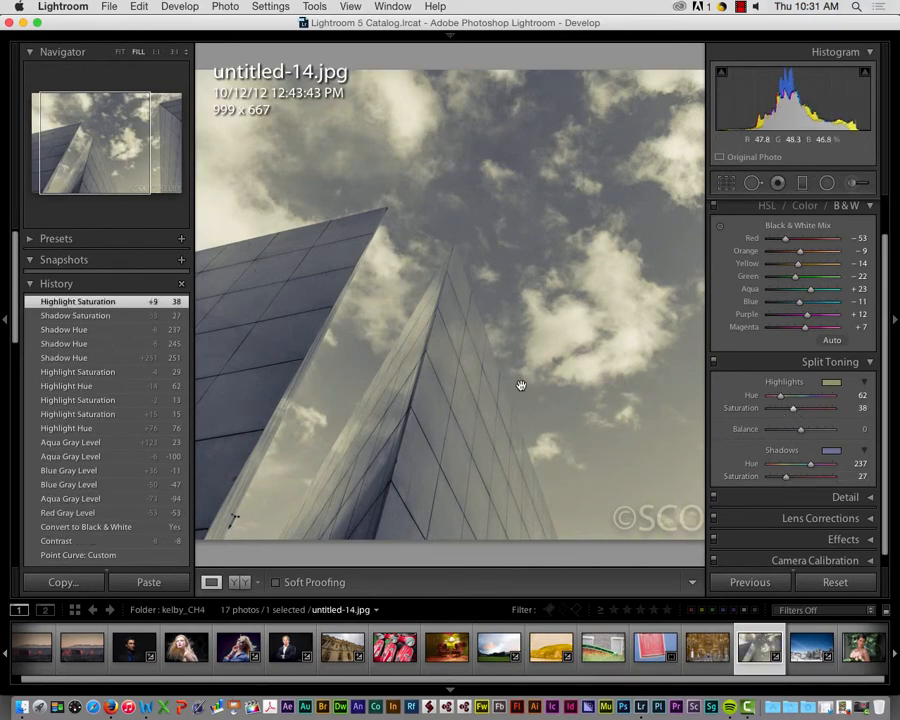
click(521, 386)
click(521, 386)
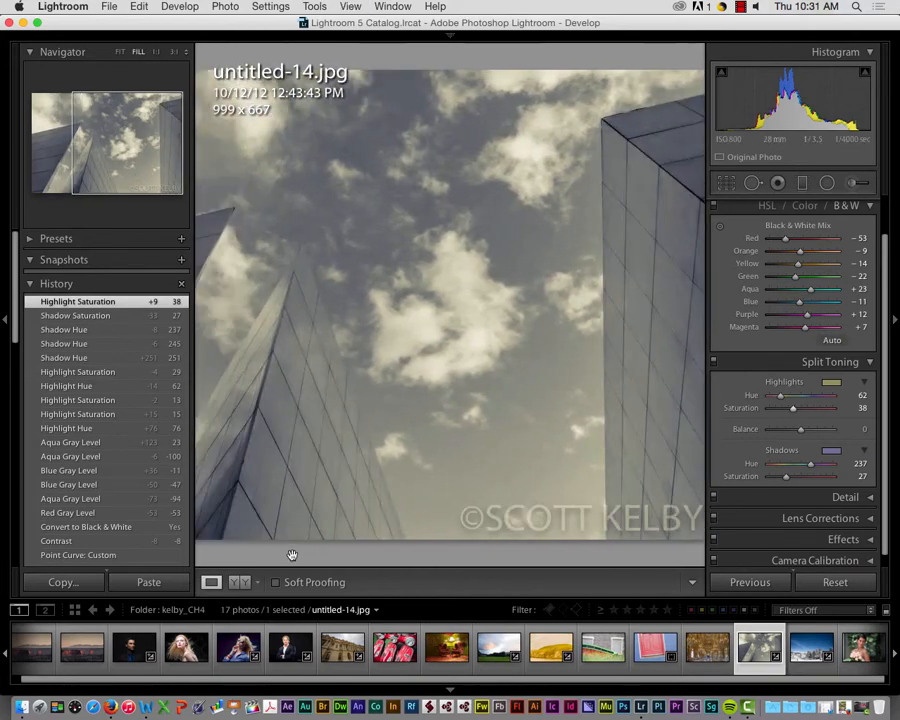
key(y)
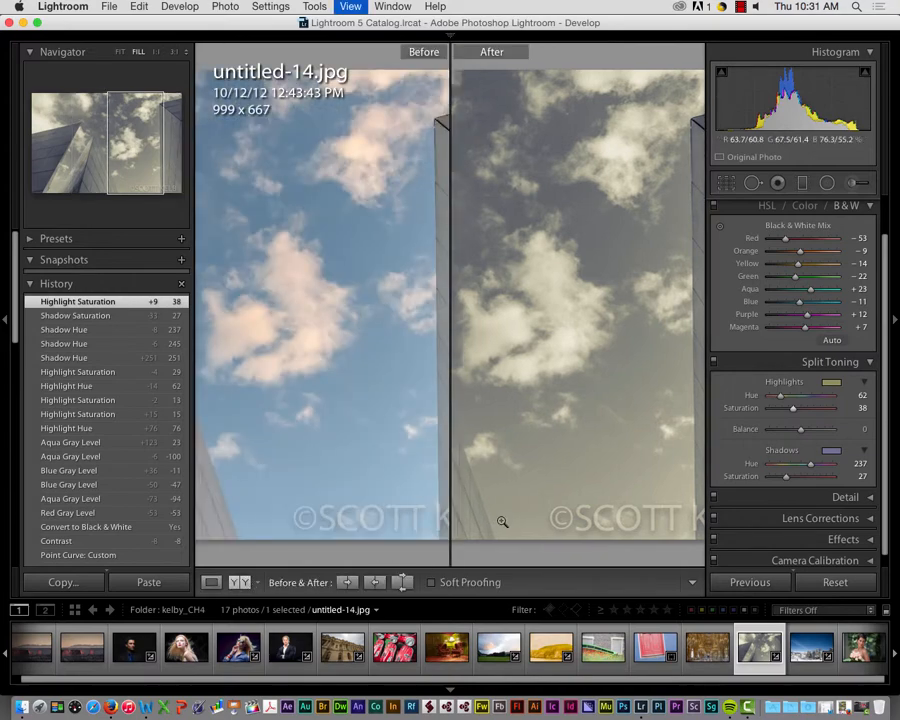
key(super+minus)
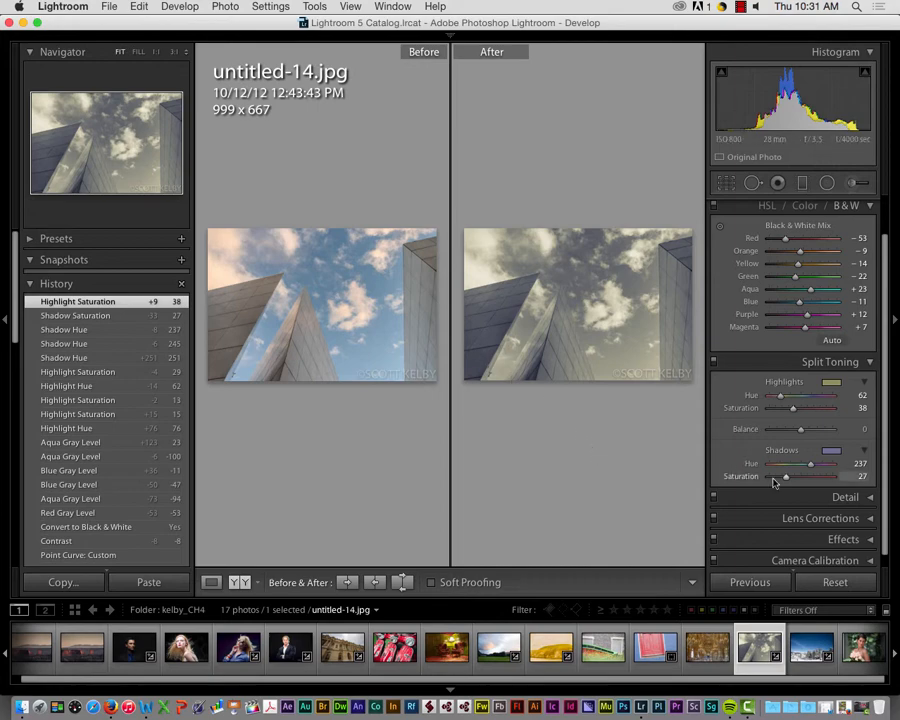
Set the split-toning balance to −12, the highlights' saturation to 36 and the shadows' saturation to 30
mouse_move(800, 429)
mouse_down()
mouse_move(827, 433)
mouse_move(798, 432)
mouse_up()
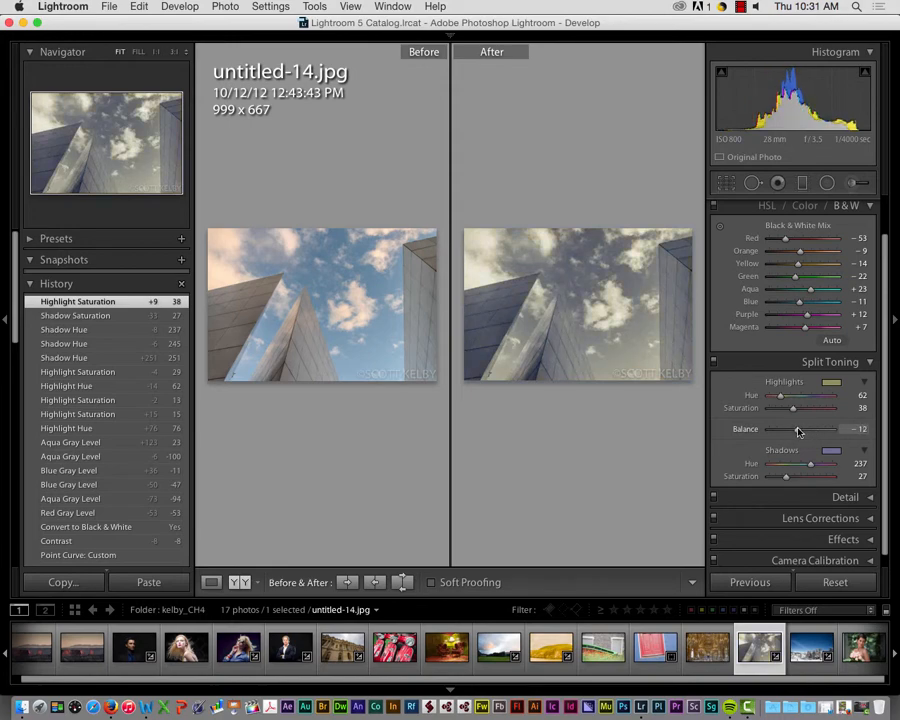
drag(798, 432, 793, 411)
drag(789, 476, 791, 479)
Set Blacks to −26 and Whites to +34 in the basic tone adjustments
scroll(858, 205, up, 2)
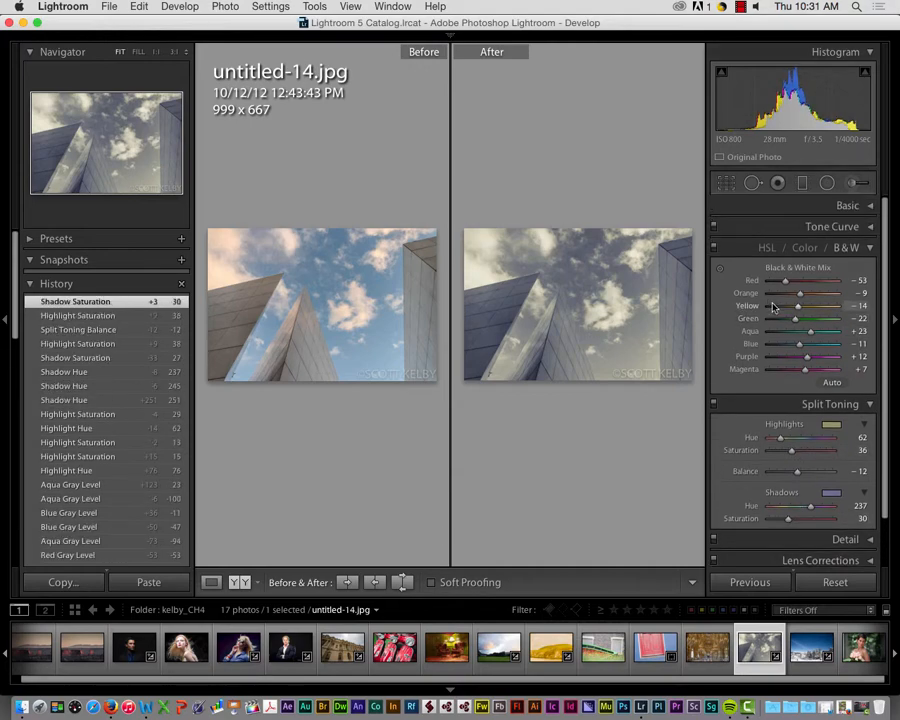
click(871, 206)
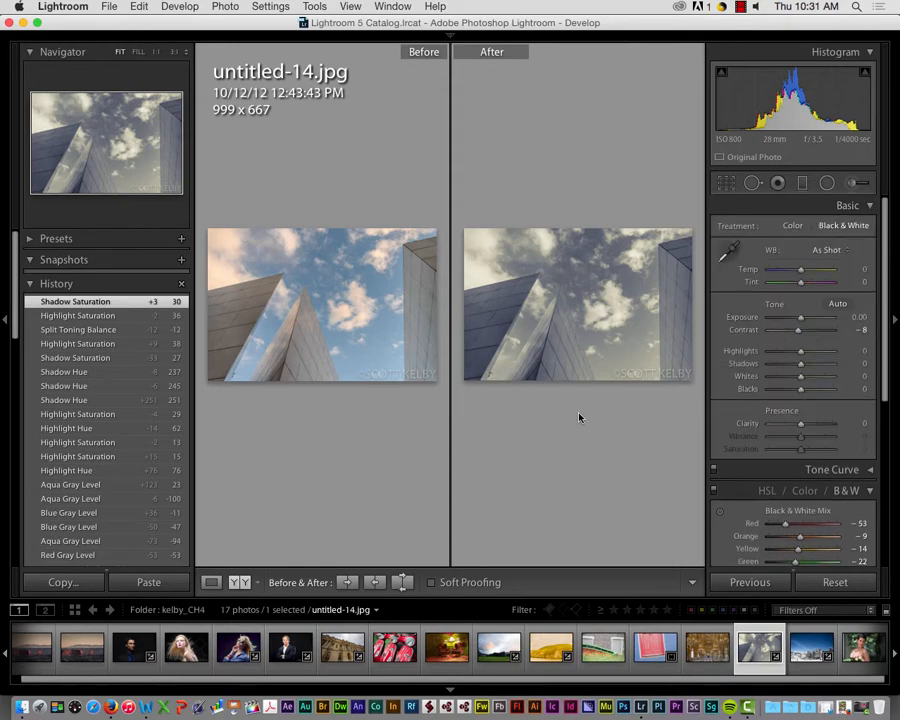
click(577, 365)
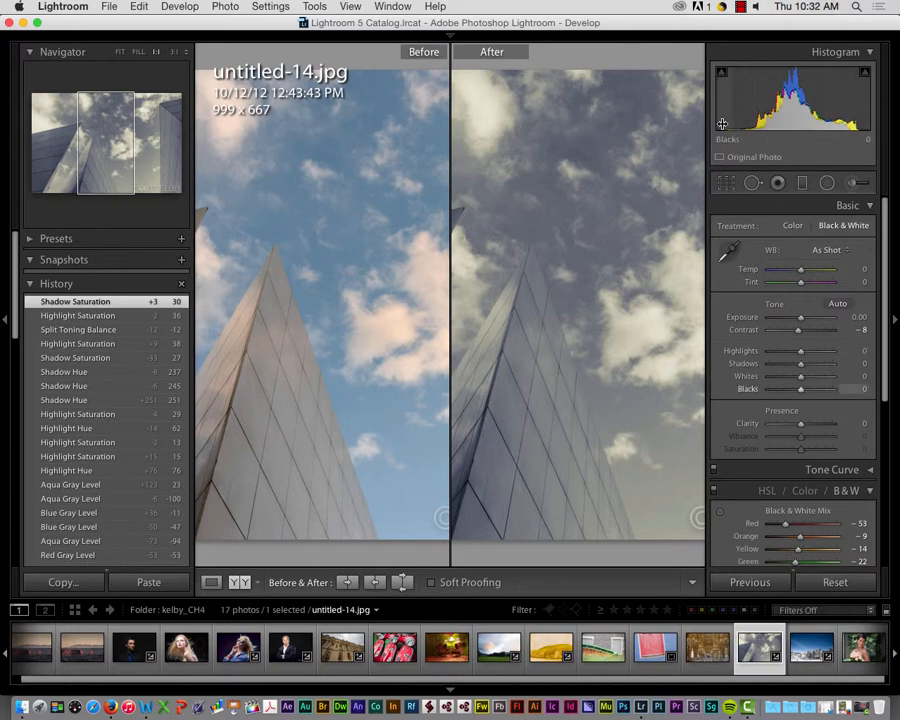
drag(800, 389, 792, 389)
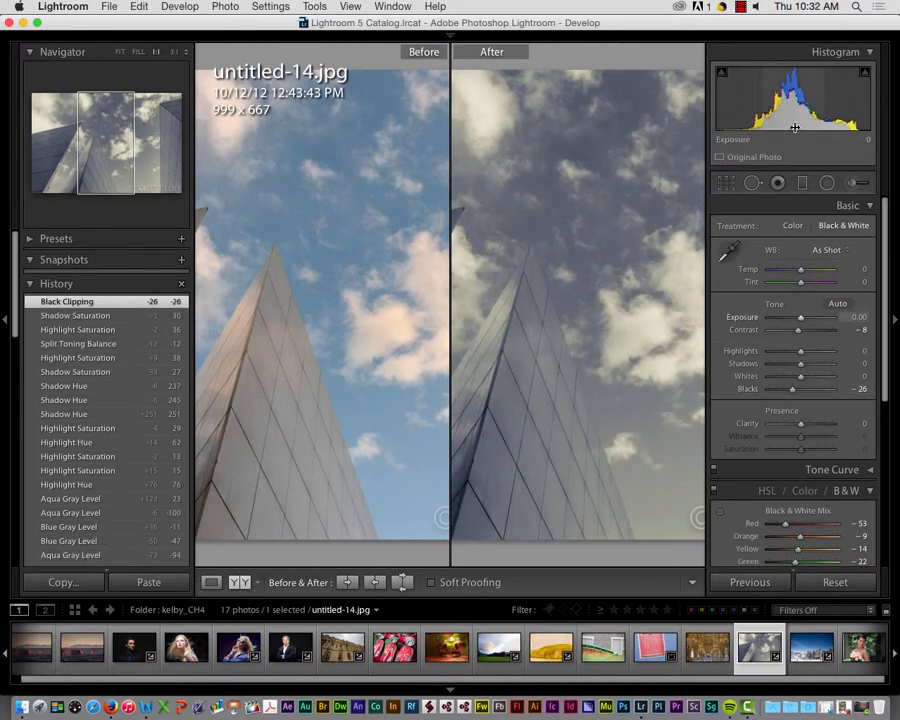
drag(823, 109, 858, 117)
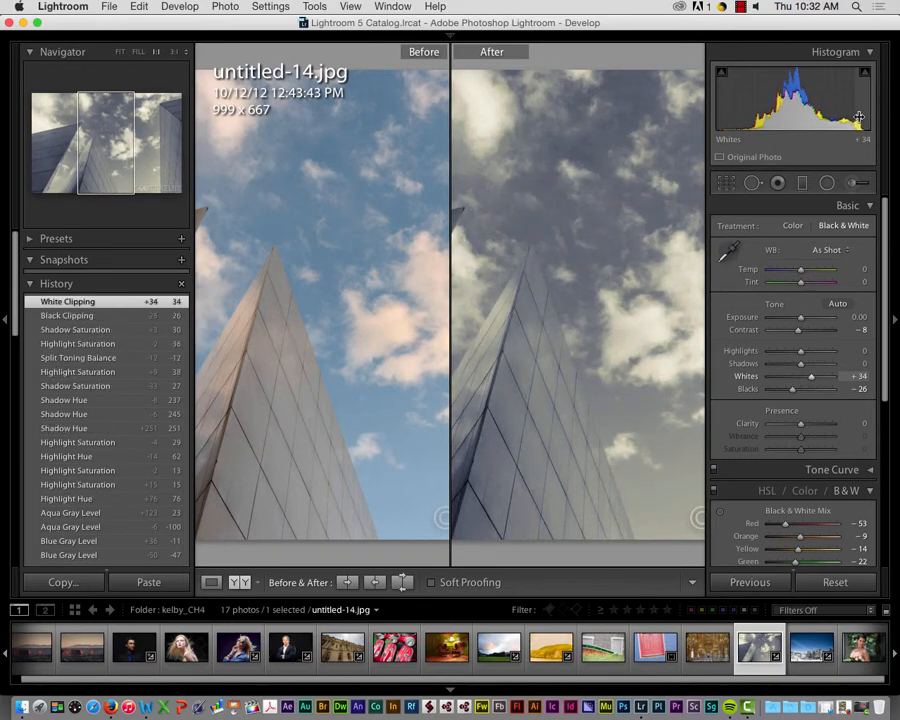
Set Contrast to +5 and Clarity to +36 for the photo
click(615, 259)
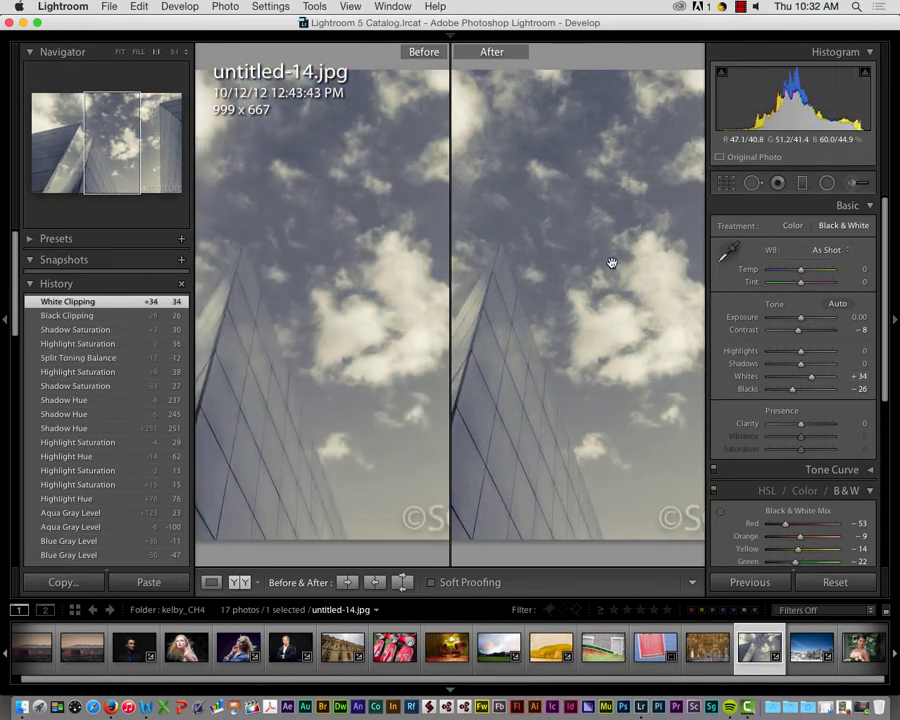
drag(611, 262, 657, 305)
click(658, 305)
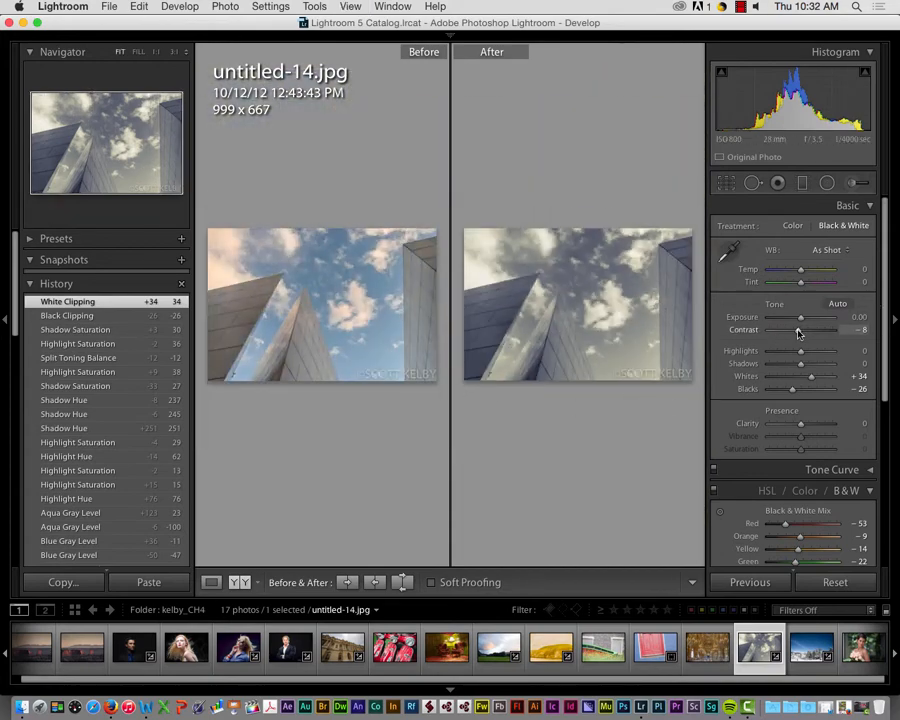
drag(798, 333, 802, 334)
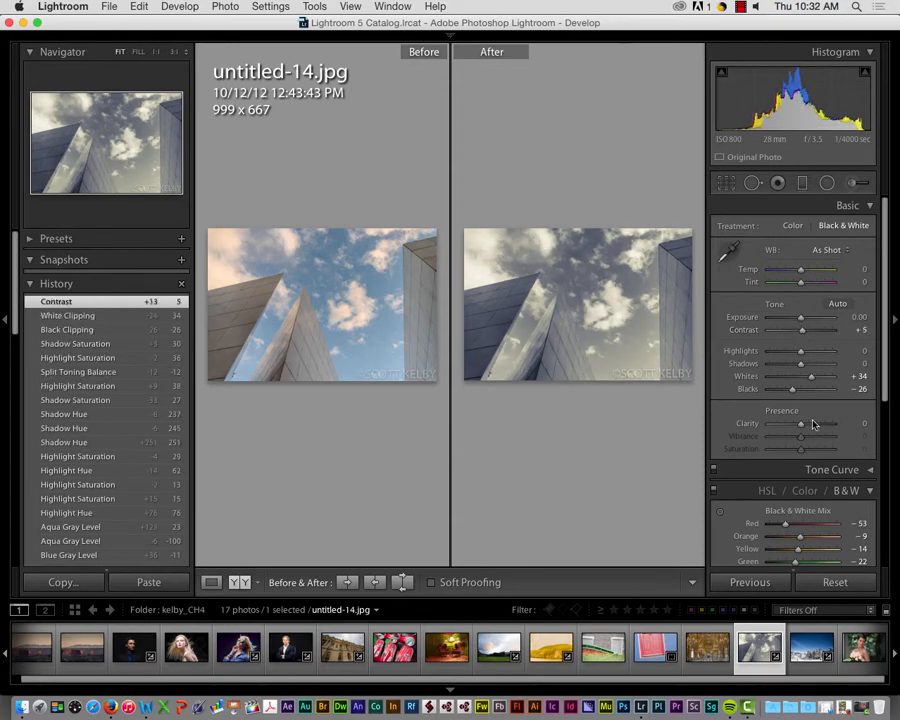
drag(800, 424, 815, 428)
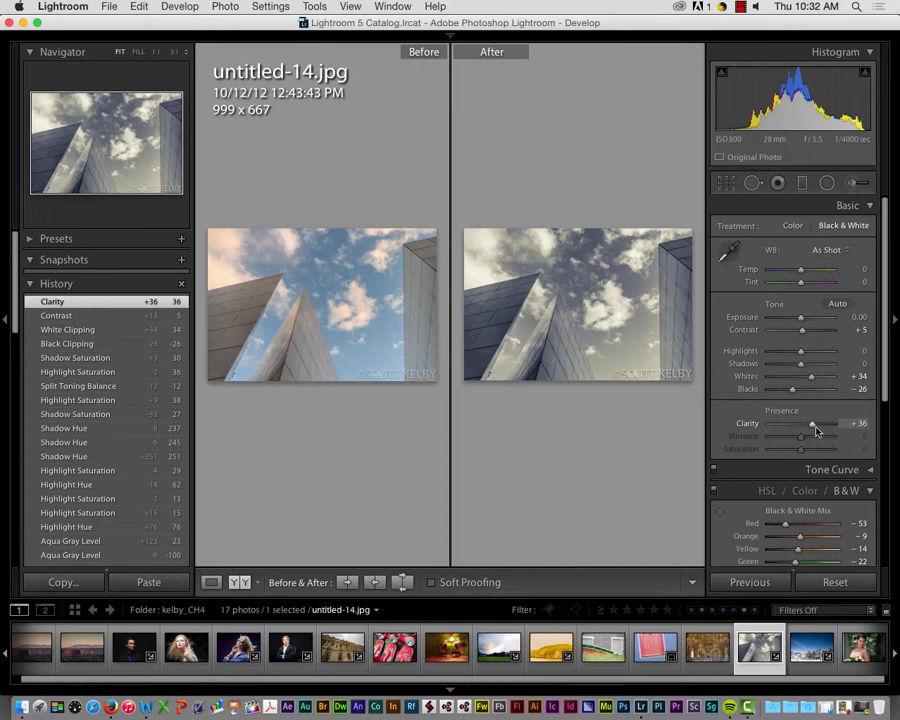
Reduce Clarity to +18 while comparing the pyramid and sky detail with the original
click(620, 315)
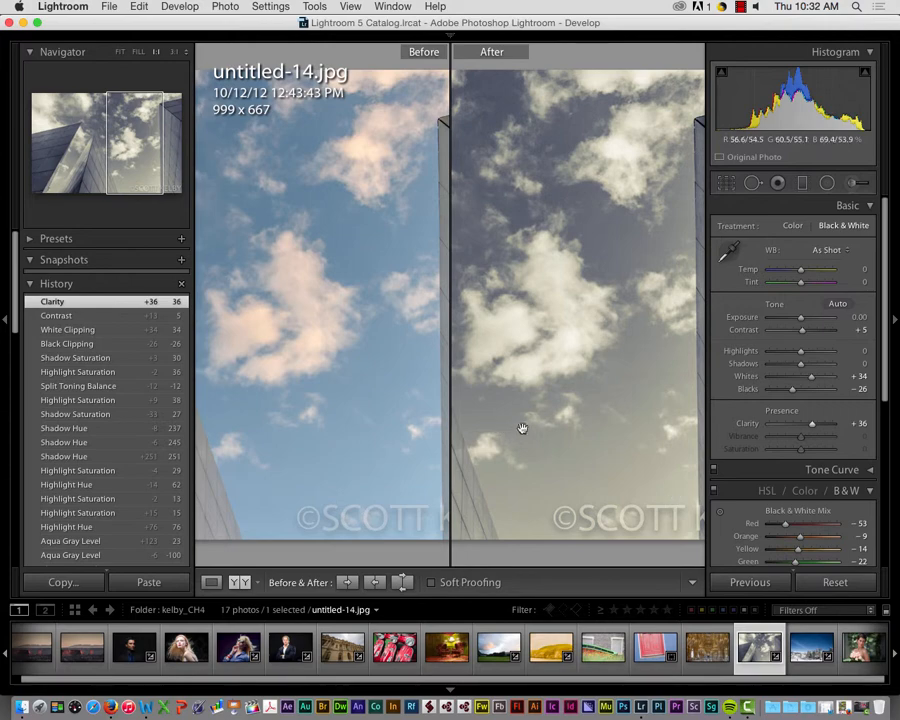
drag(520, 426, 653, 493)
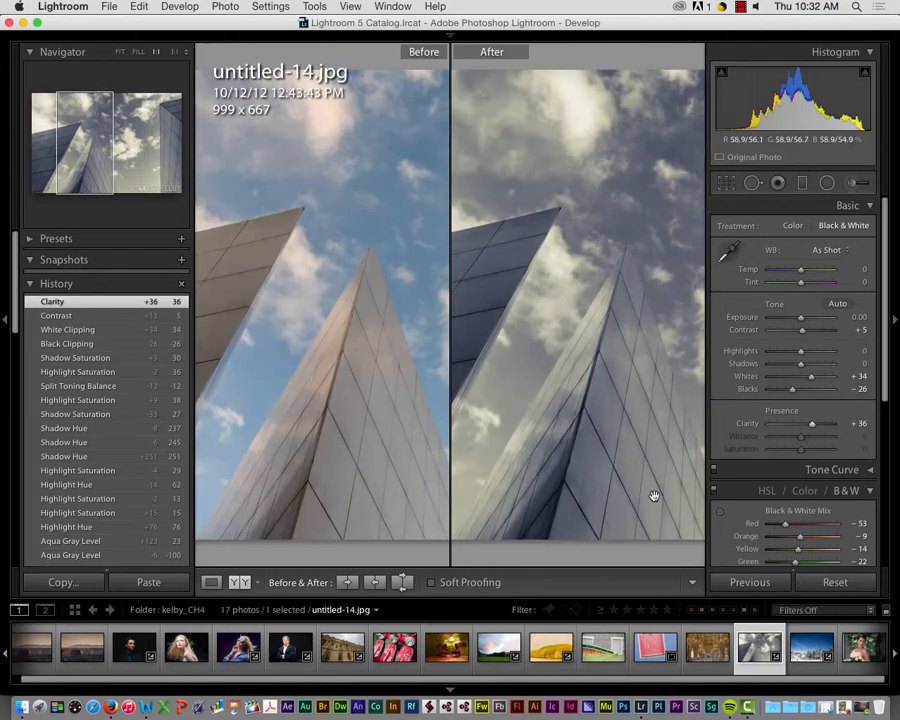
mouse_move(818, 426)
mouse_down()
mouse_move(776, 430)
mouse_move(808, 430)
mouse_up()
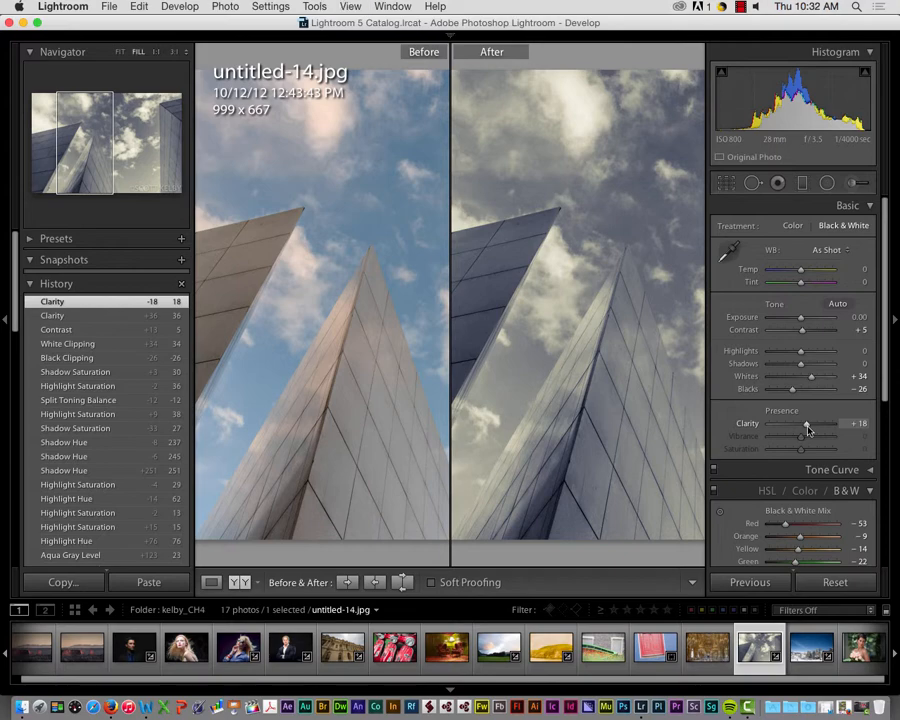
key(super+equal)
key(super+equal)
key(super+equal)
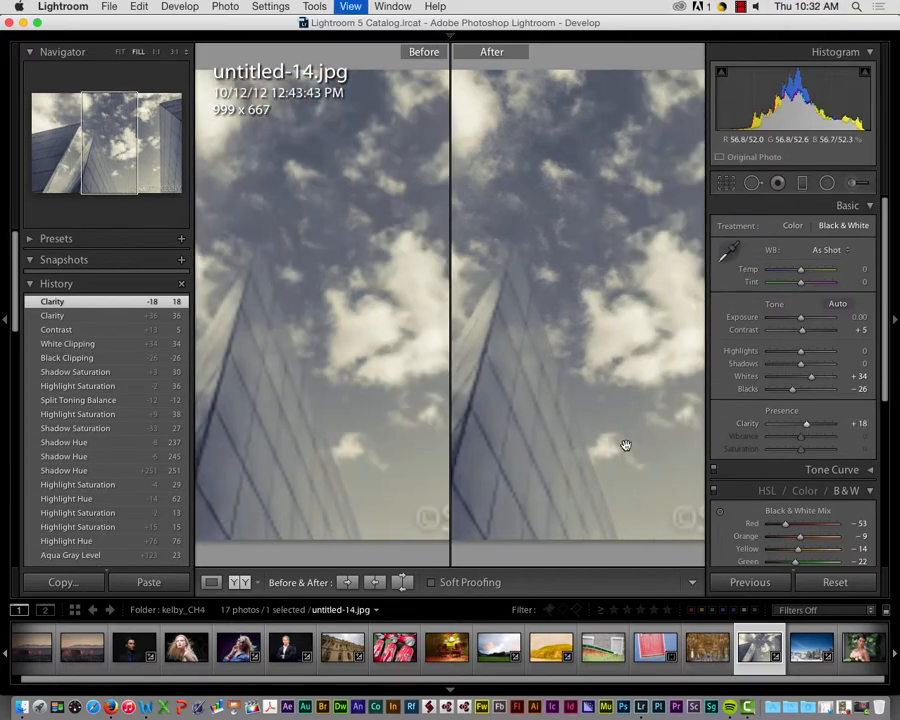
key(super+minus)
key(super+minus)
key(super+minus)
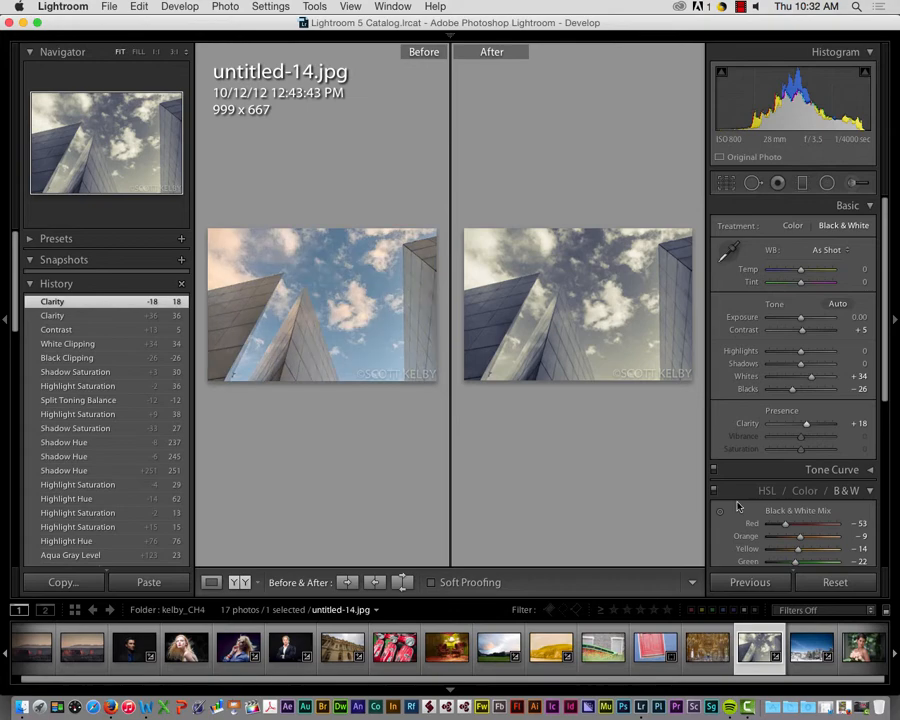
Increase the split-toning highlights' saturation to 40
scroll(786, 468, down, 5)
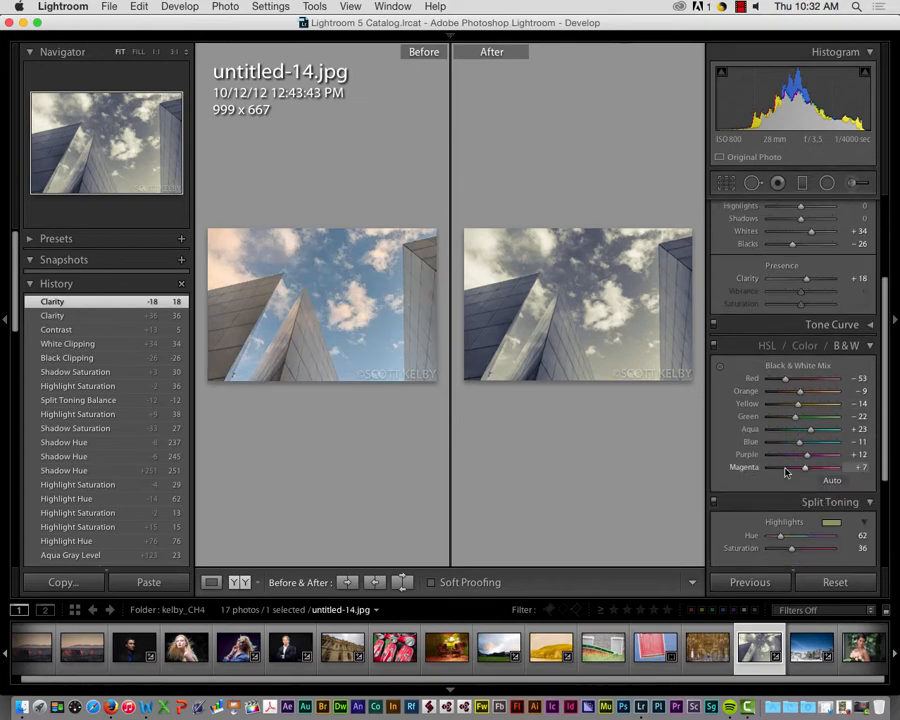
scroll(786, 470, down, 5)
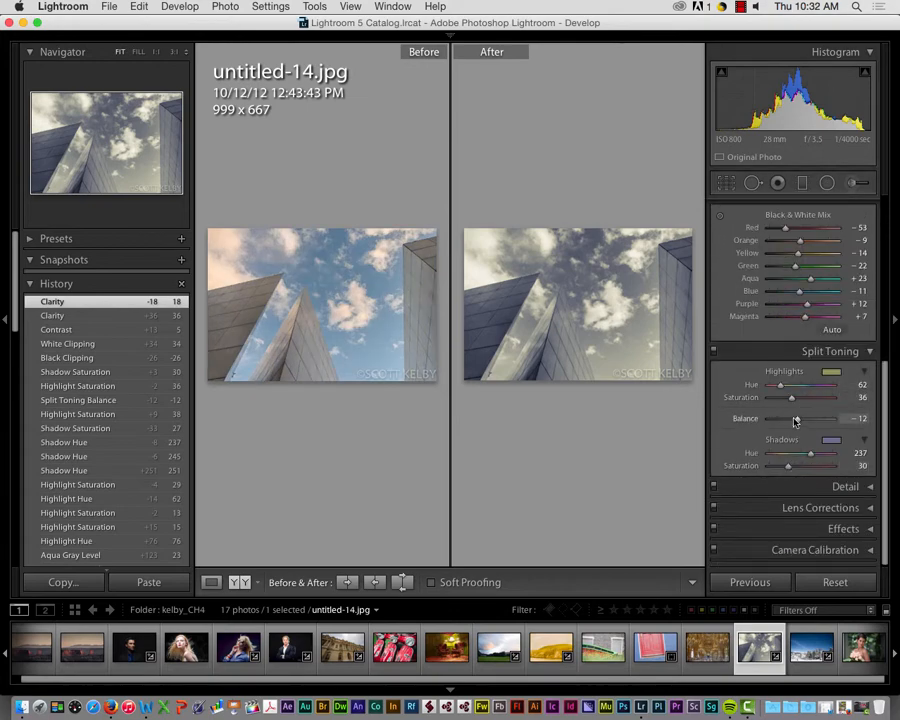
drag(791, 398, 795, 400)
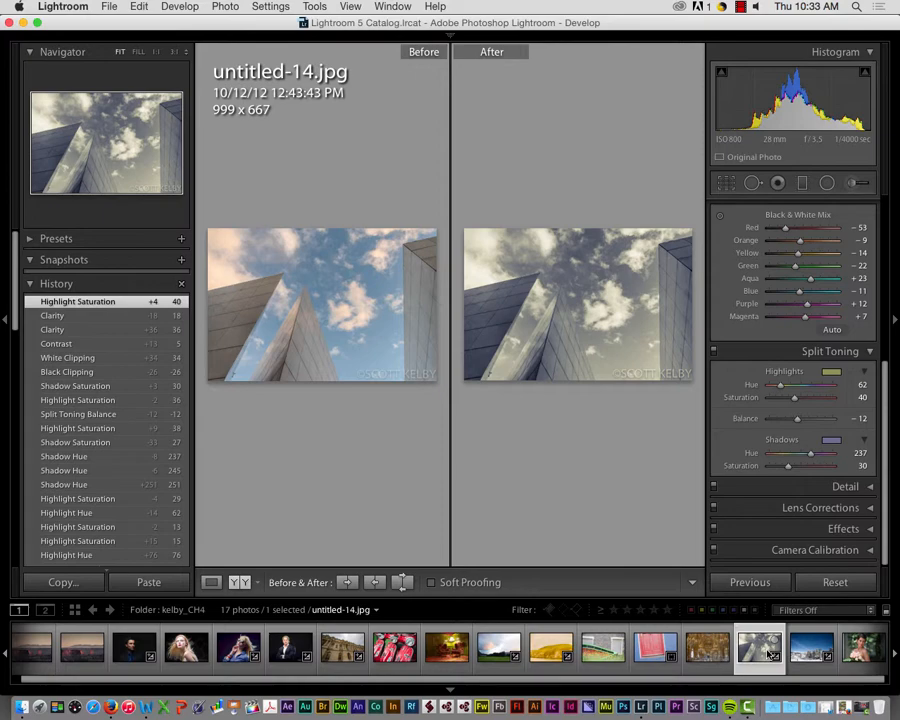
click(741, 7)
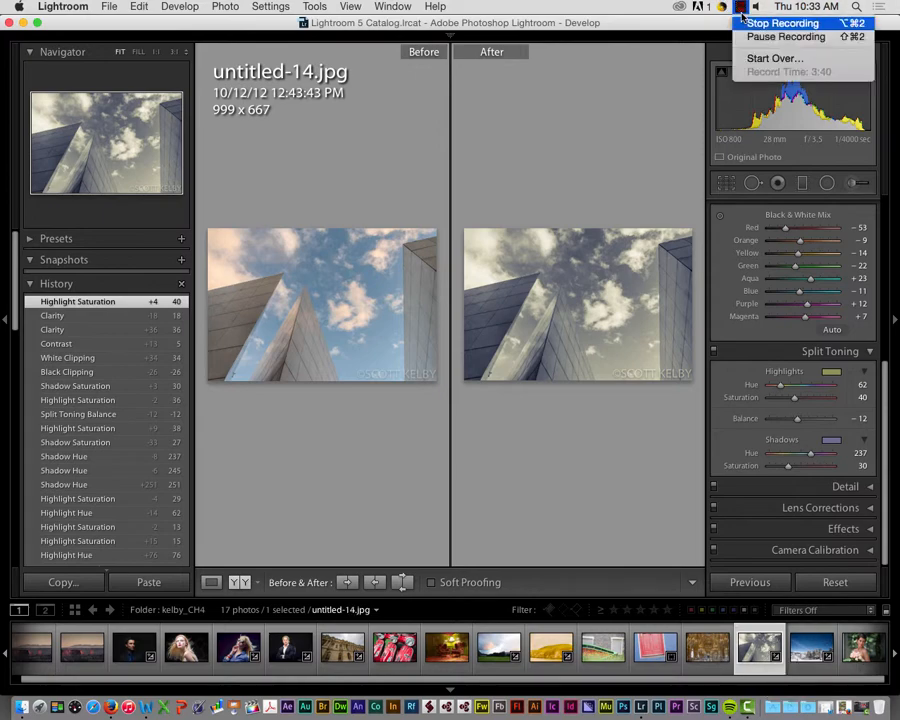